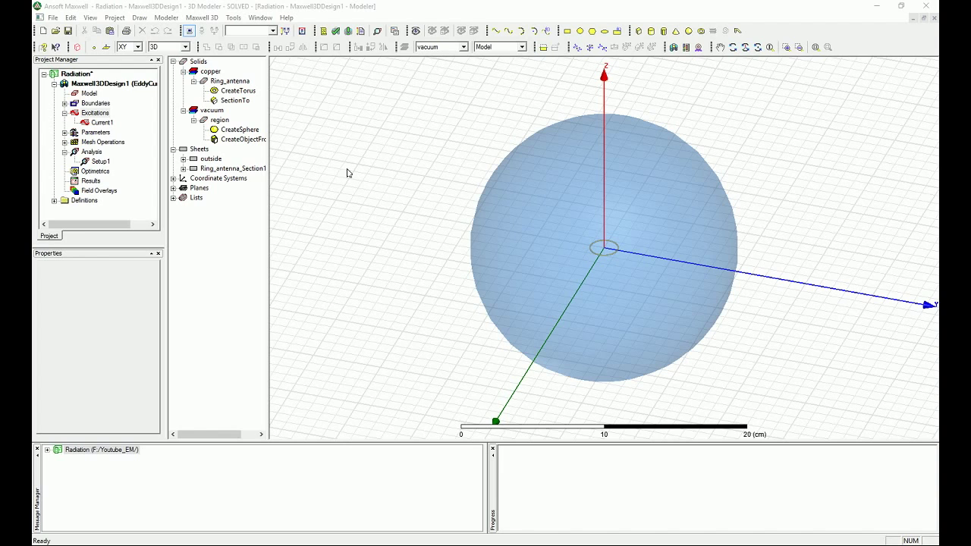
Open Setup1's solution results to view Current1's impedance matrix value 0.015827, 249.49
{"action": "left_click", "coordinate": [97, 163]}
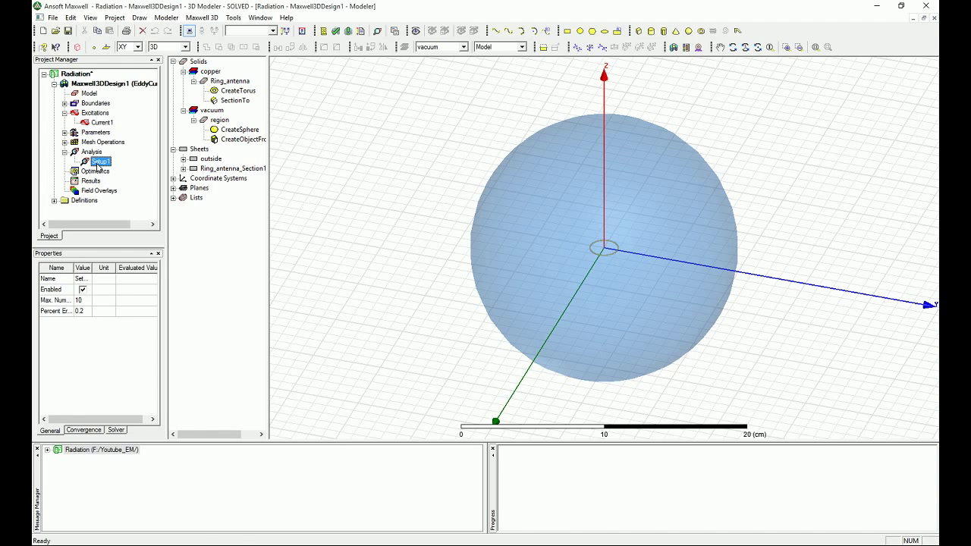
{"action": "right_click", "coordinate": [97, 164]}
{"action": "left_click", "coordinate": [169, 359]}
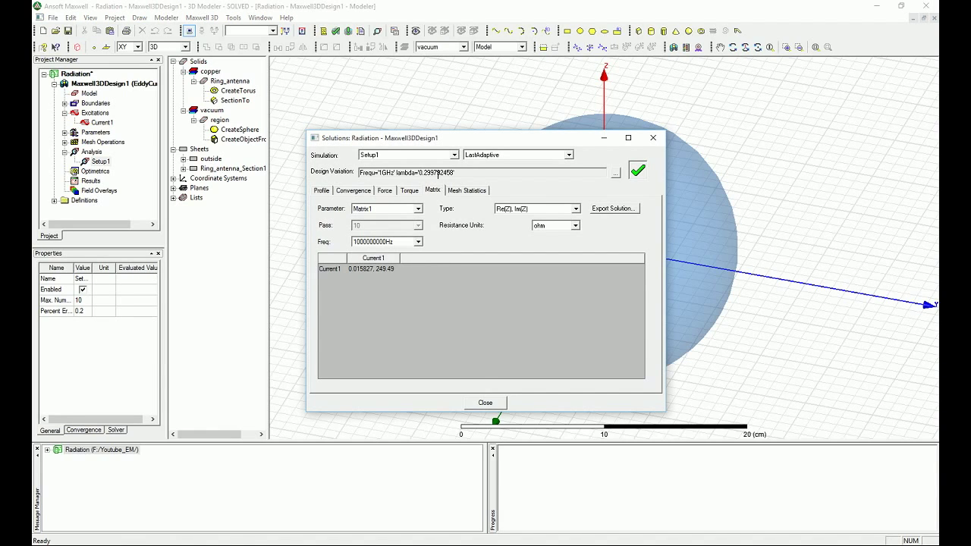
{"action": "left_click_drag", "start_coordinate": [427, 144], "coordinate": [424, 135]}
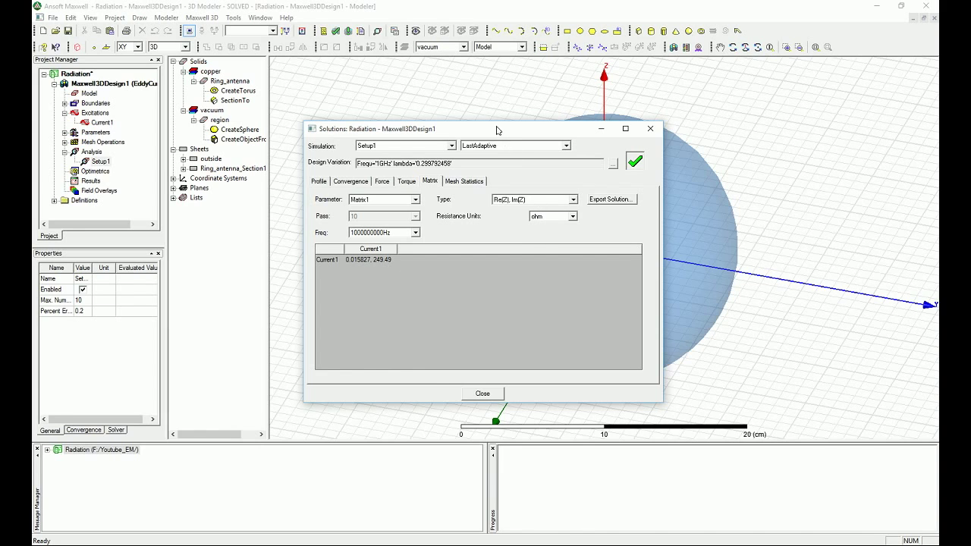
{"action": "left_click_drag", "start_coordinate": [497, 130], "coordinate": [466, 112]}
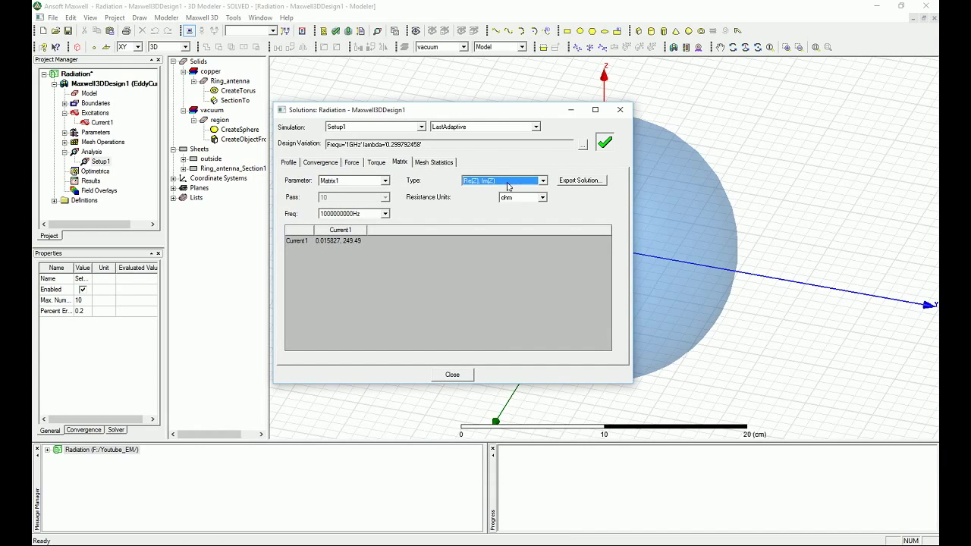
{"action": "left_click", "coordinate": [508, 186]}
Show Current1's matrix as R,L, switch back to Re(Z), Im(Z), then R,L again, and close
{"action": "left_click", "coordinate": [506, 196]}
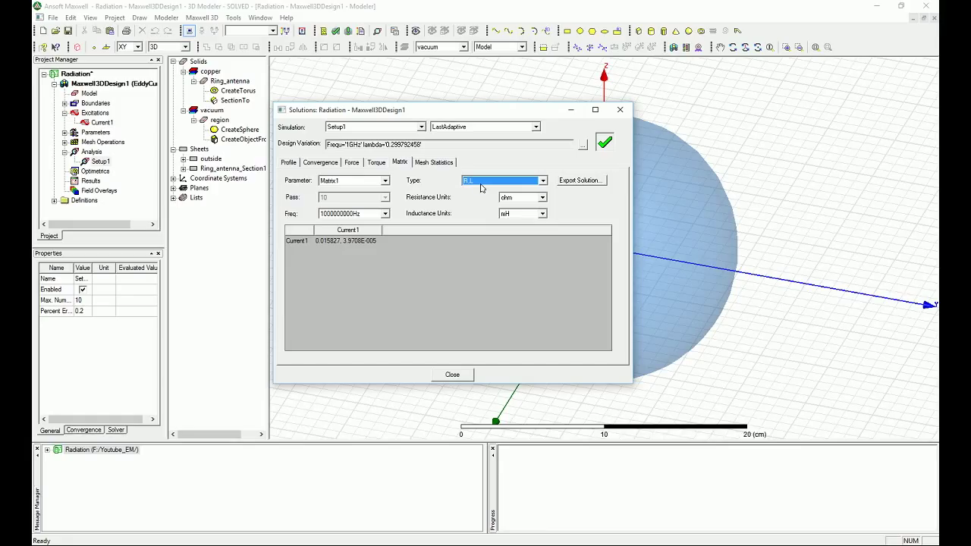
{"action": "left_click", "coordinate": [480, 187]}
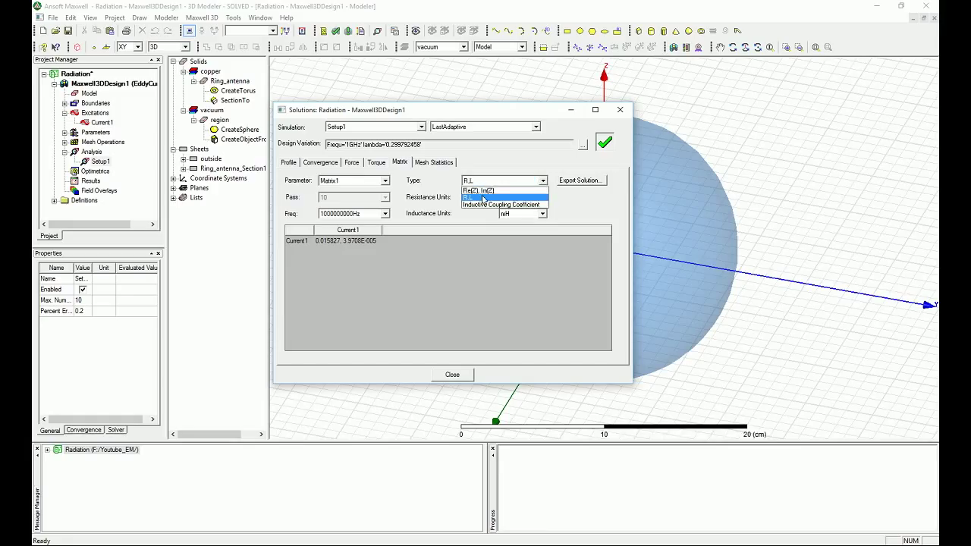
{"action": "left_click", "coordinate": [483, 195]}
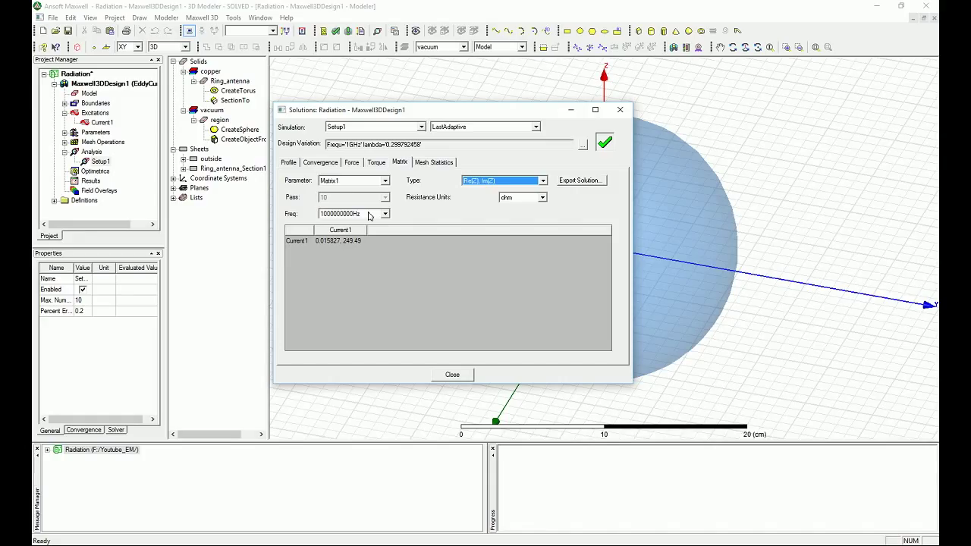
{"action": "left_click", "coordinate": [489, 182]}
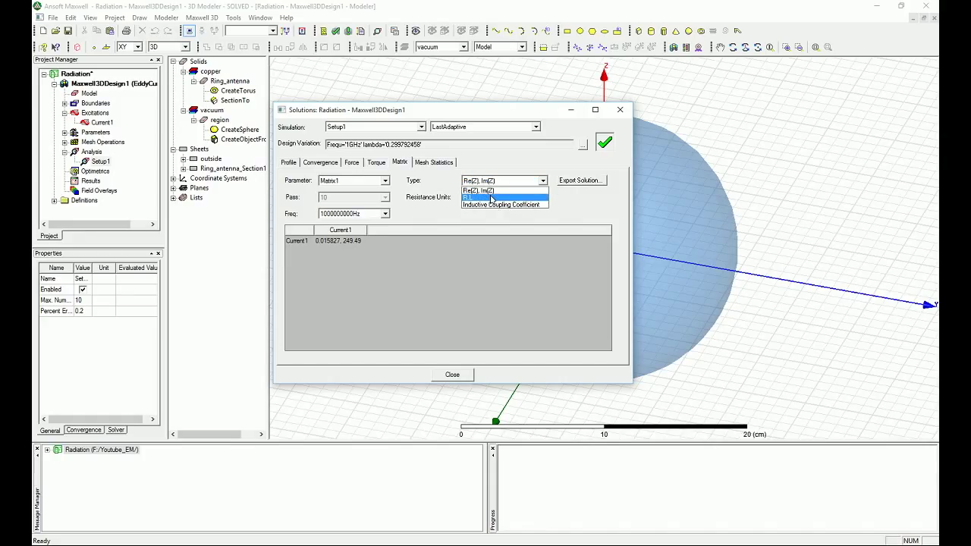
{"action": "left_click", "coordinate": [491, 198]}
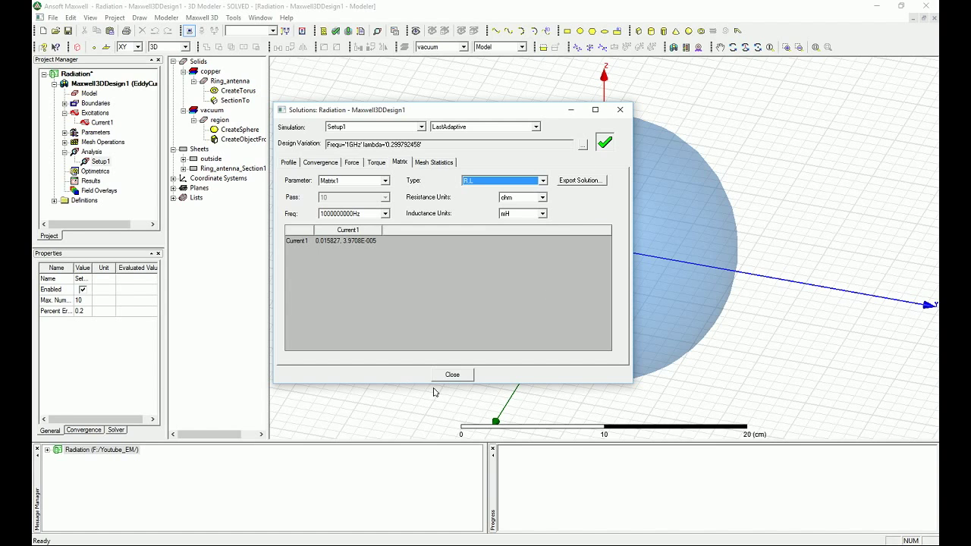
{"action": "left_click", "coordinate": [458, 379]}
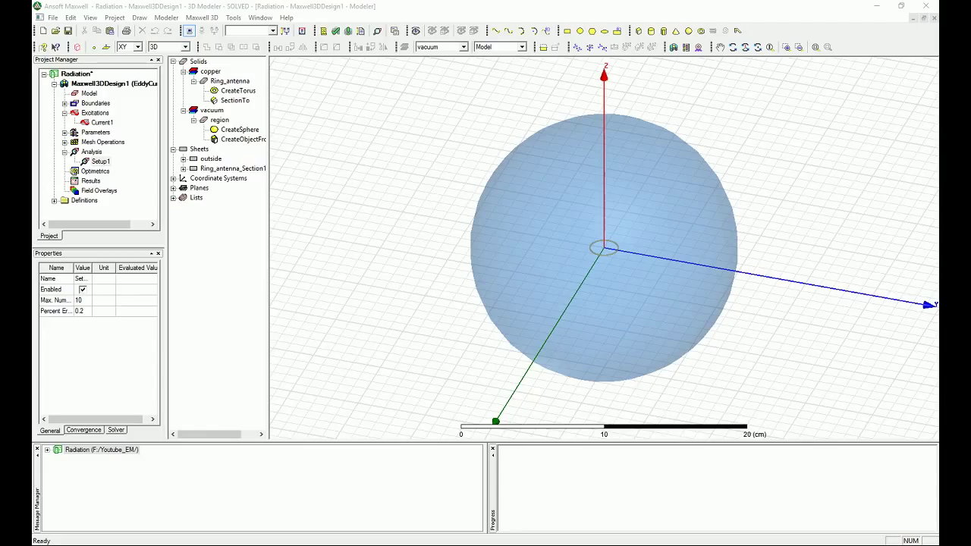
Open the Fields Calculator from Field Overlays for Setup1 : LastAdaptive at 1GHz
{"action": "right_click", "coordinate": [99, 191]}
{"action": "left_click", "coordinate": [141, 325]}
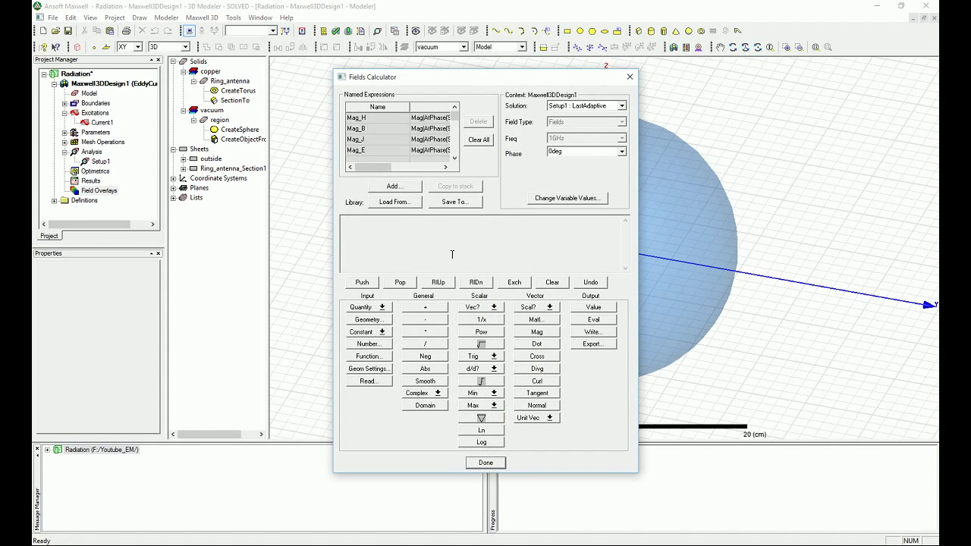
Push the E field and the complex conjugate of the H field onto the calculator stack
{"action": "left_click", "coordinate": [364, 310]}
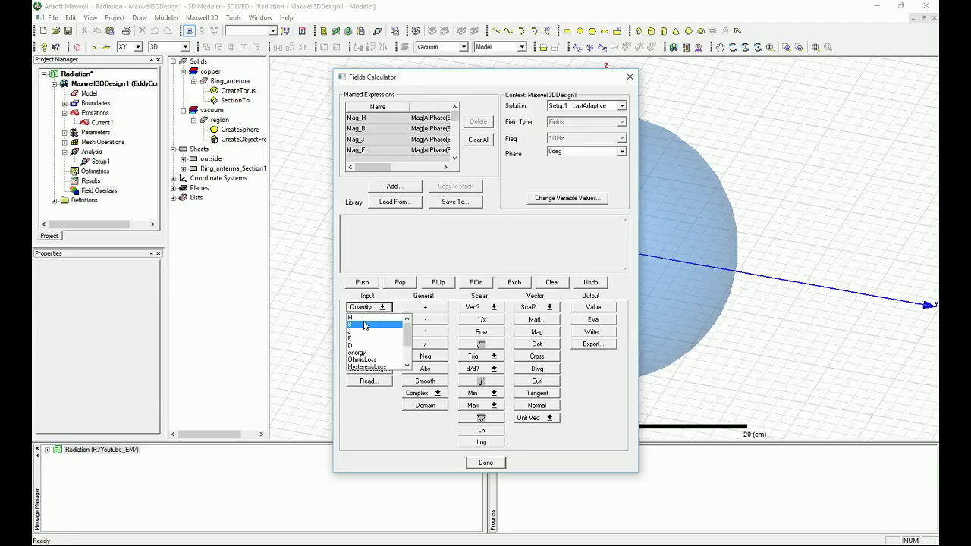
{"action": "left_click", "coordinate": [365, 338]}
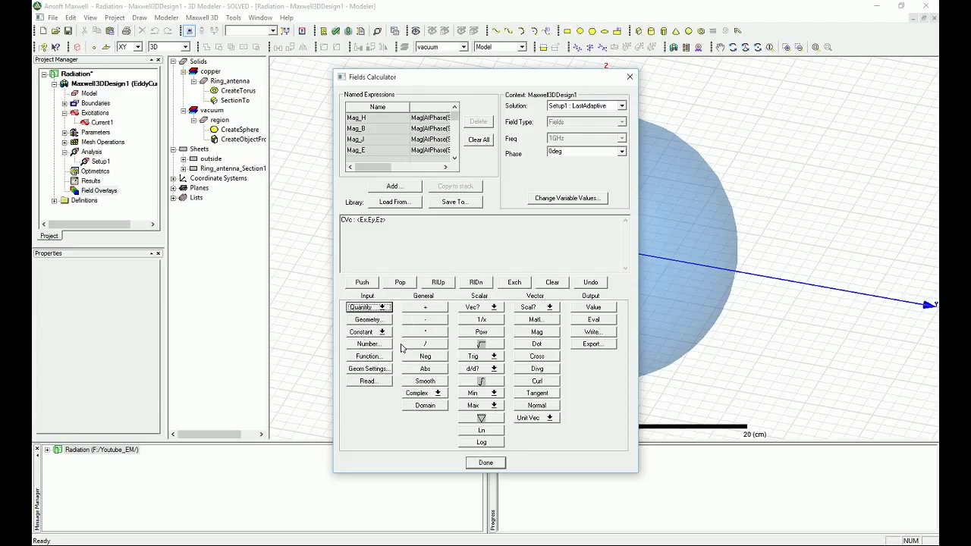
{"action": "left_click", "coordinate": [372, 311]}
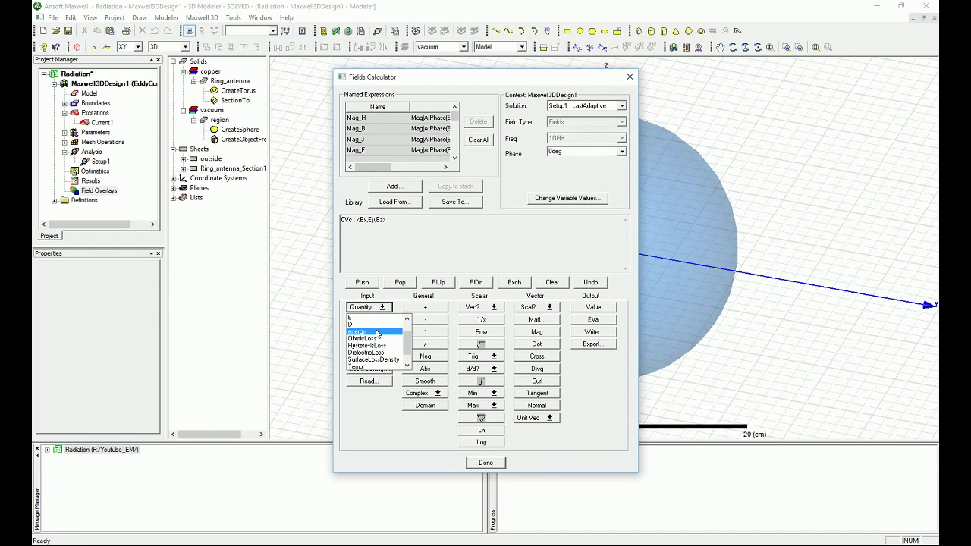
{"action": "scroll", "coordinate": [377, 333], "scroll_direction": "up", "scroll_amount": 2}
{"action": "left_click", "coordinate": [377, 318]}
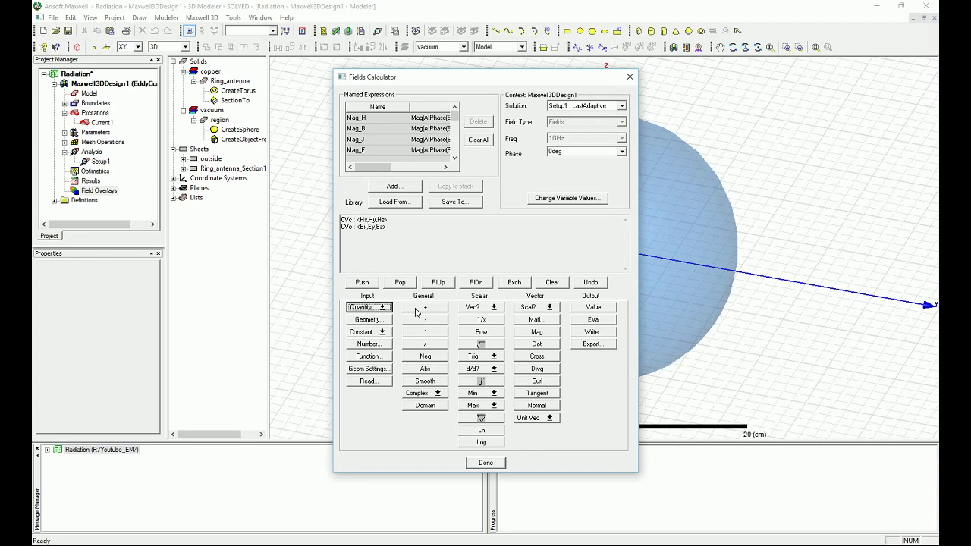
{"action": "left_click", "coordinate": [424, 394]}
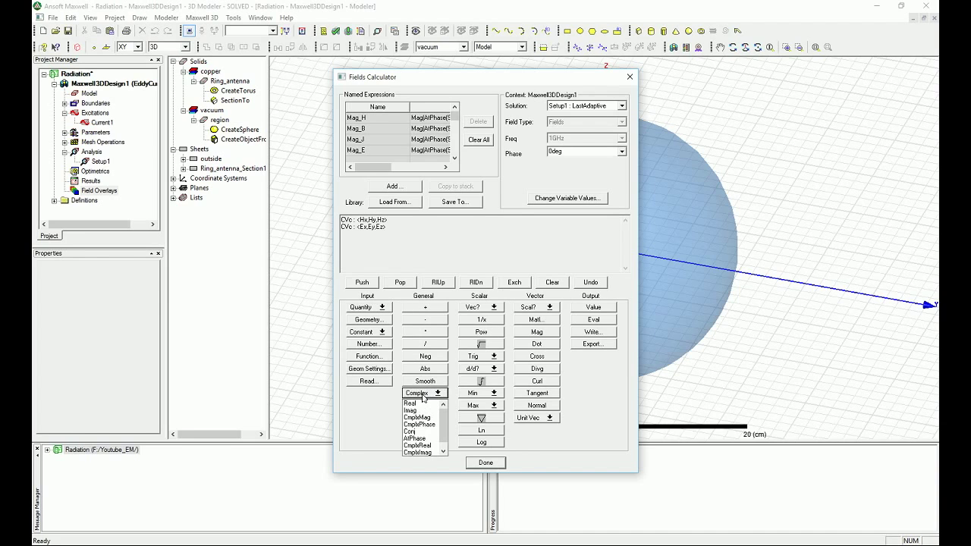
{"action": "left_click", "coordinate": [422, 431]}
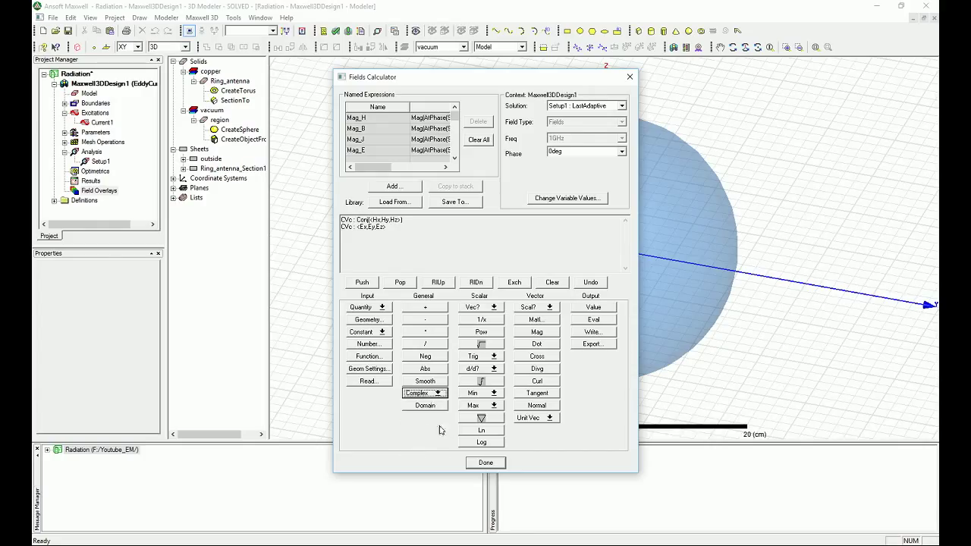
Take the real part of the cross product of E and Conj(H)
{"action": "left_click", "coordinate": [529, 359]}
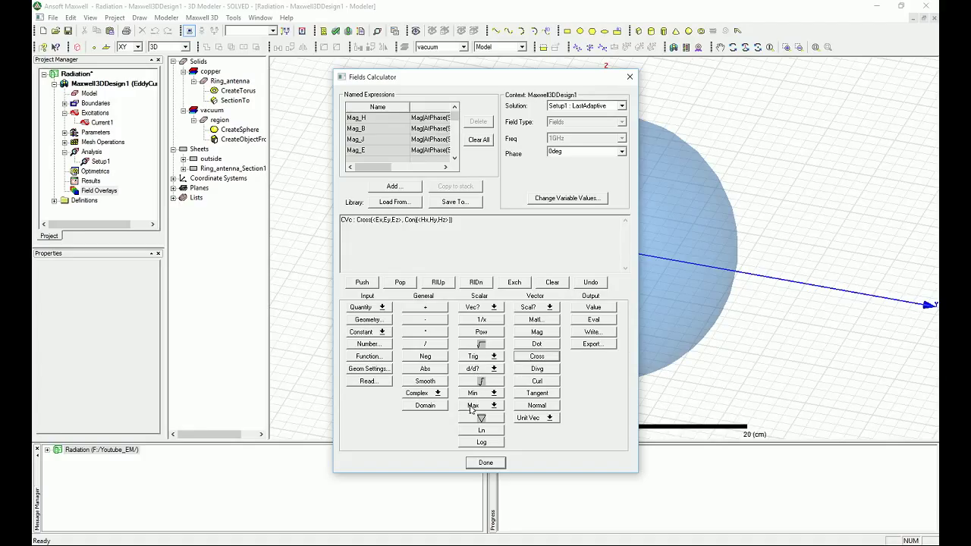
{"action": "left_click", "coordinate": [434, 393]}
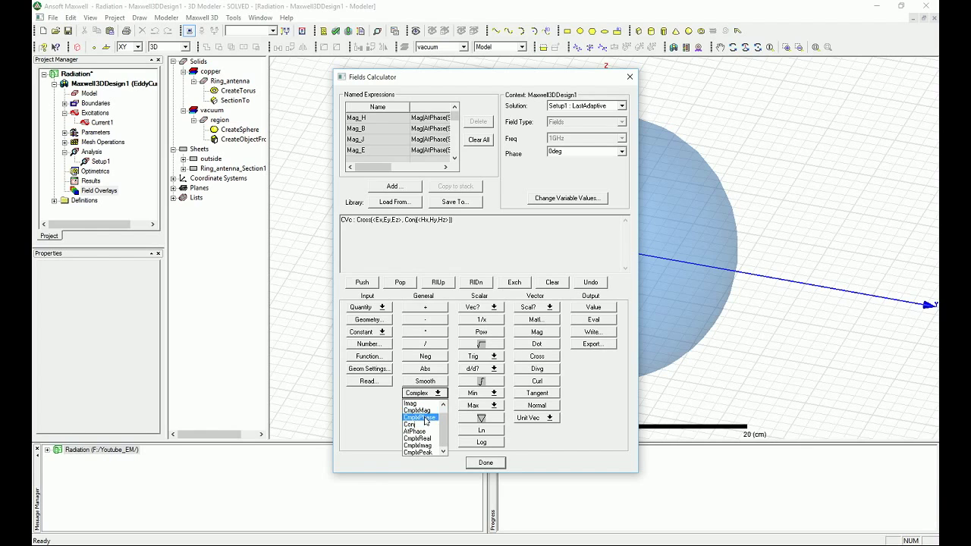
{"action": "scroll", "coordinate": [419, 414], "scroll_direction": "up", "scroll_amount": 1}
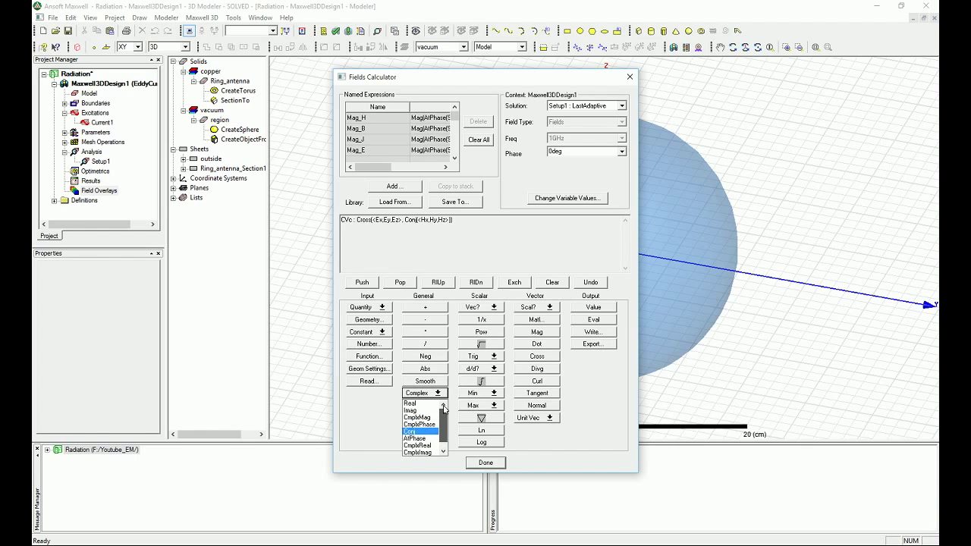
{"action": "left_click", "coordinate": [416, 403]}
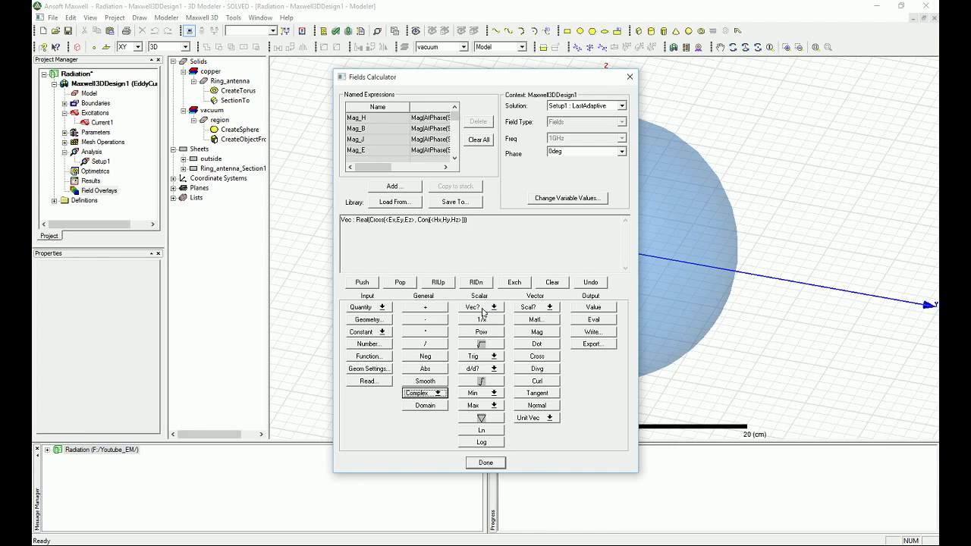
Multiply the result by the constant 0.5 to form the time-averaged Poynting vector
{"action": "left_click", "coordinate": [372, 309]}
{"action": "left_click", "coordinate": [371, 346]}
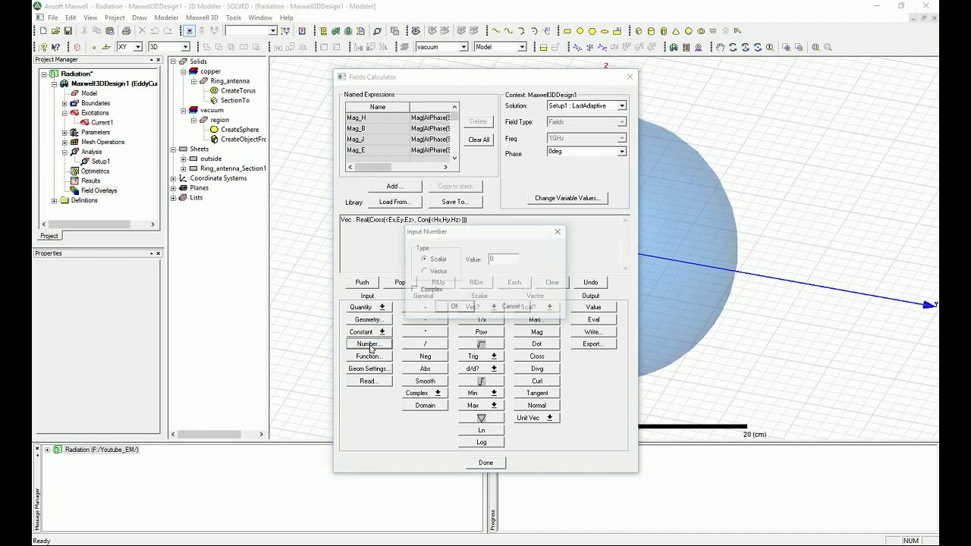
{"action": "left_click", "coordinate": [493, 260]}
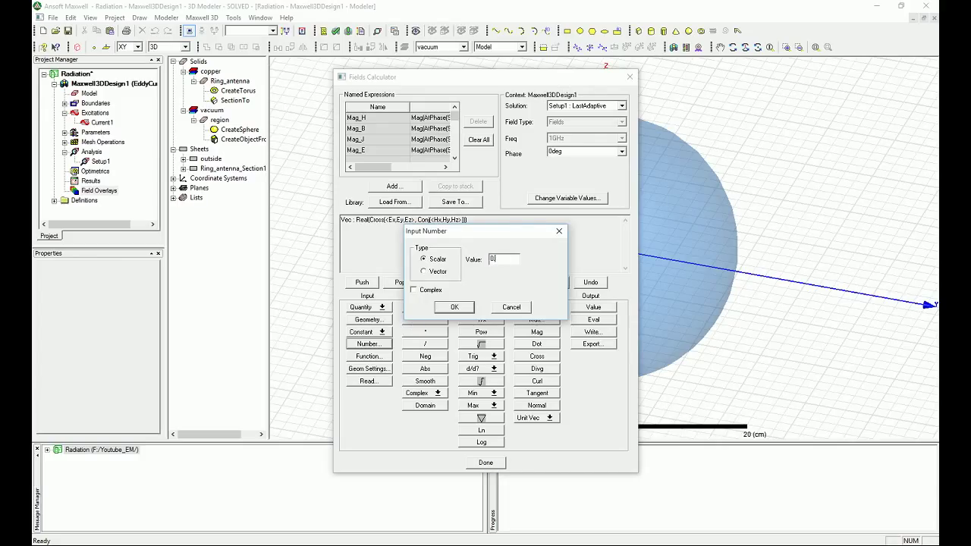
{"action": "left_click", "coordinate": [468, 308]}
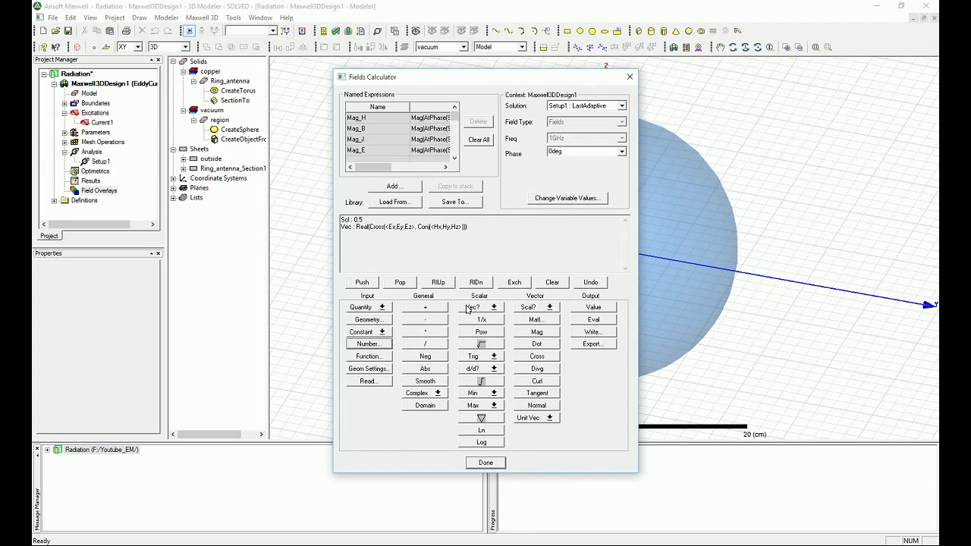
{"action": "left_click", "coordinate": [423, 337]}
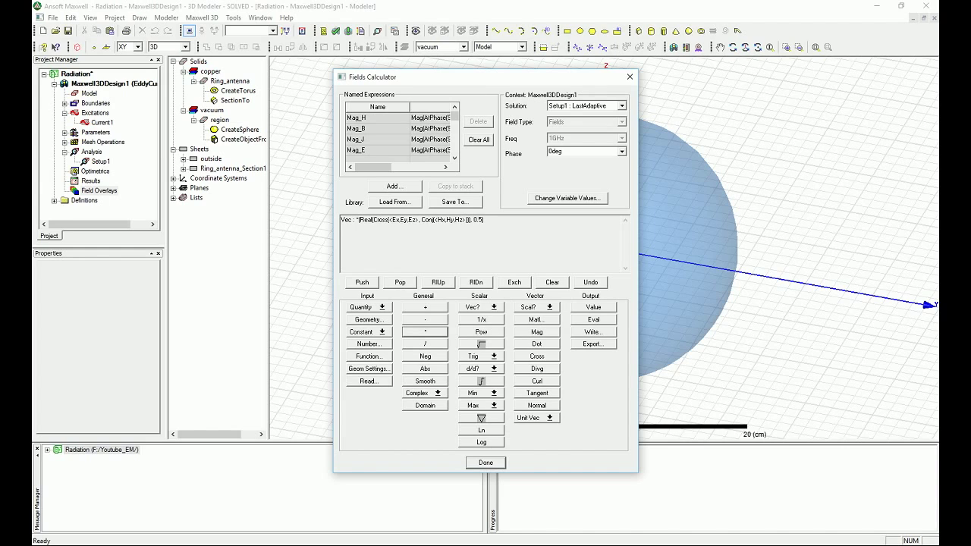
Save the expression as 'Poynting', close the calculator, and clear the model selection
{"action": "left_click", "coordinate": [396, 187]}
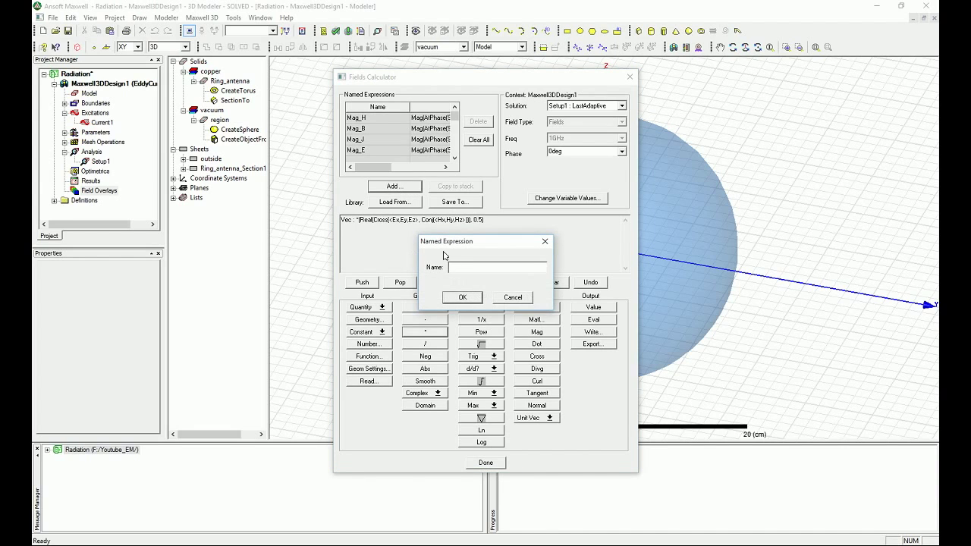
{"action": "type", "text": "Poynting"}
{"action": "left_click", "coordinate": [462, 297]}
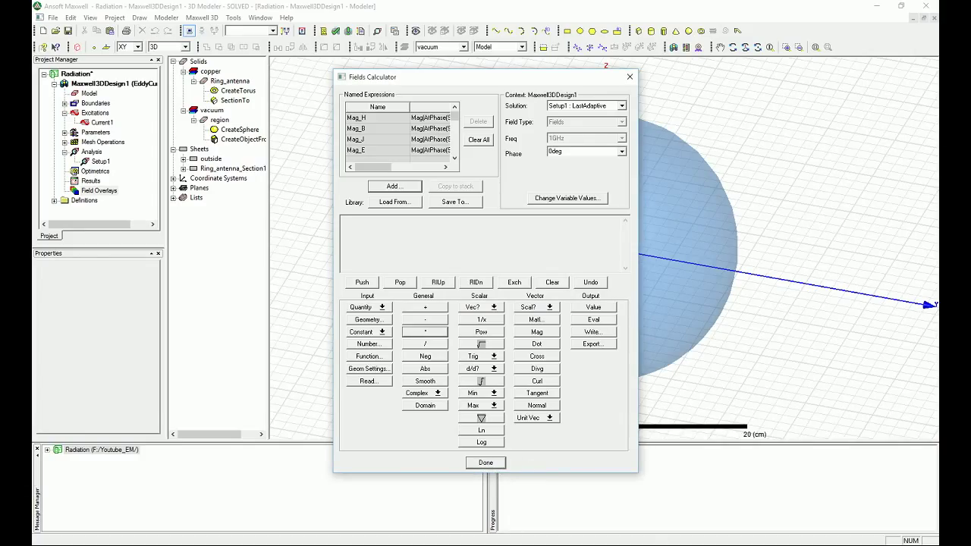
{"action": "left_click", "coordinate": [485, 462]}
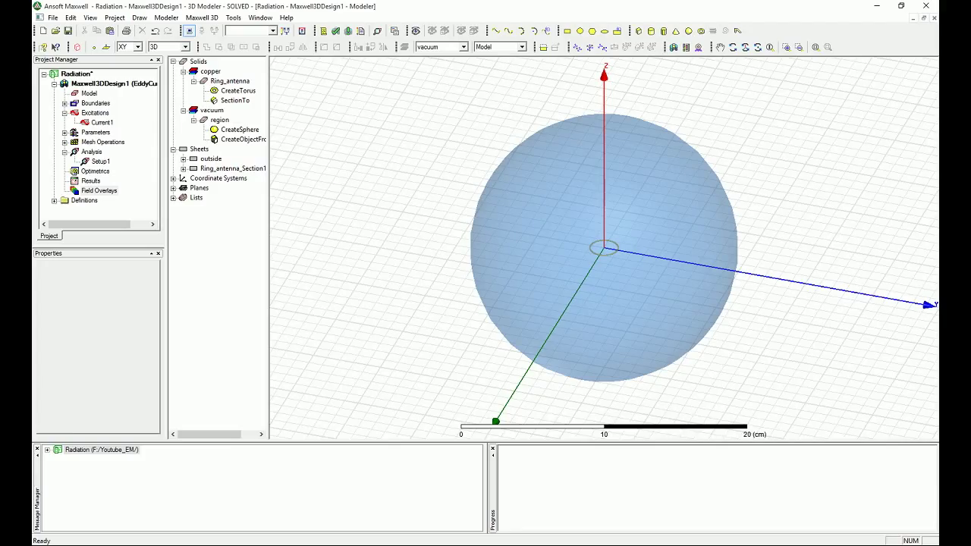
{"action": "left_click", "coordinate": [808, 201]}
Plot the Poynting named expression on the sphere's outer face over AllObjects
{"action": "left_click", "coordinate": [703, 175]}
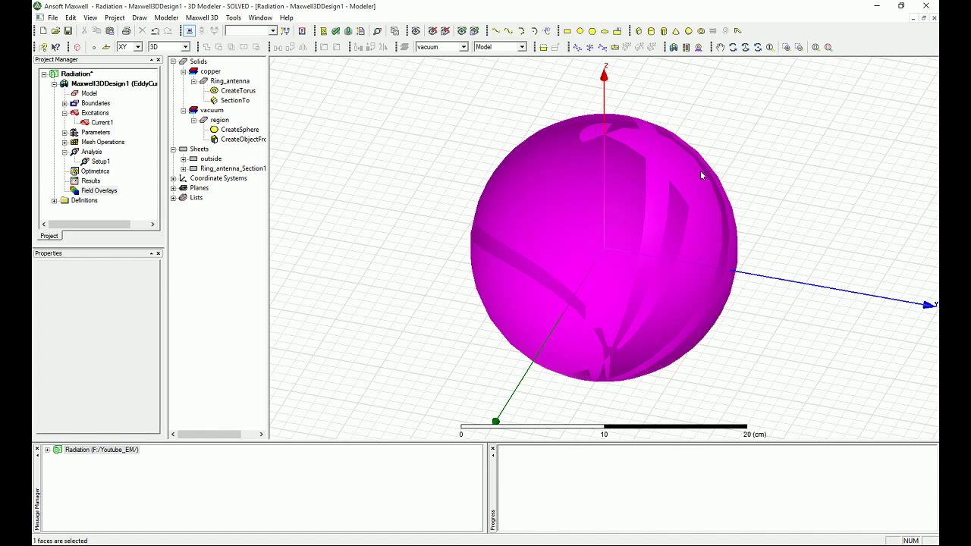
{"action": "right_click", "coordinate": [656, 181]}
{"action": "mouse_move", "coordinate": [713, 386]}
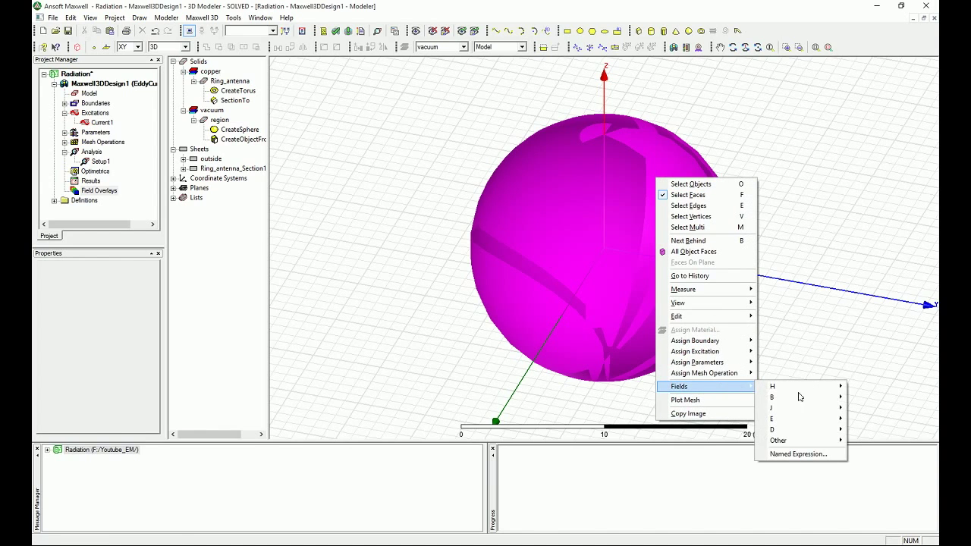
{"action": "left_click", "coordinate": [802, 454]}
{"action": "left_click", "coordinate": [445, 241]}
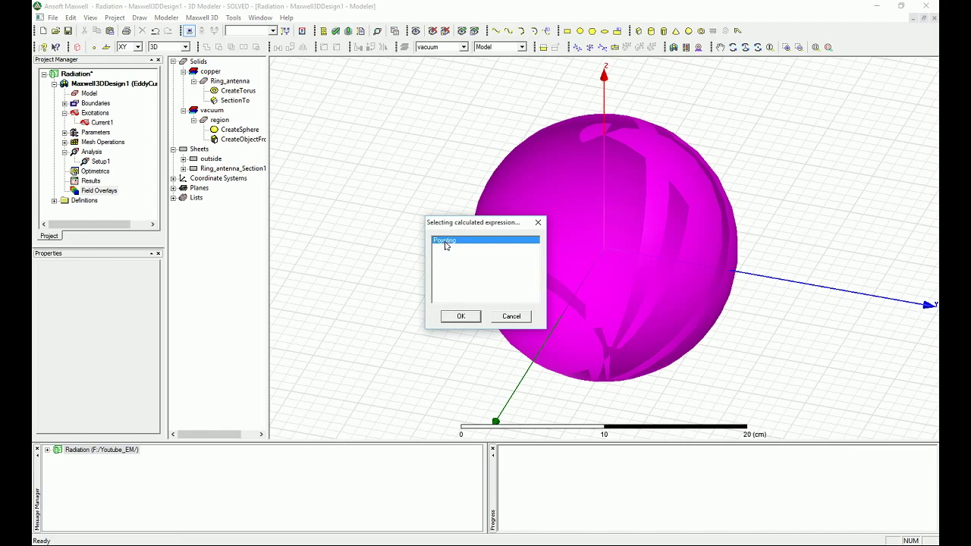
{"action": "left_click", "coordinate": [459, 316]}
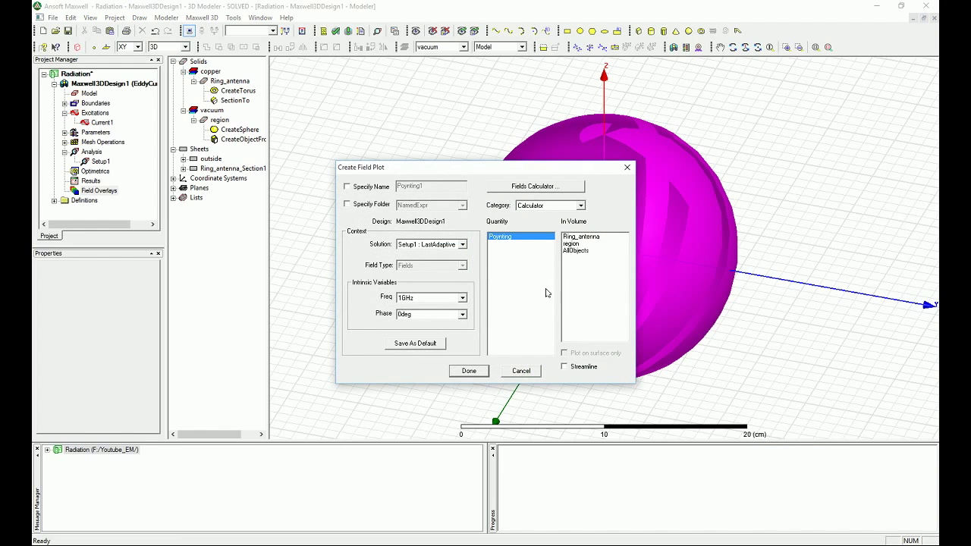
{"action": "left_click", "coordinate": [581, 252]}
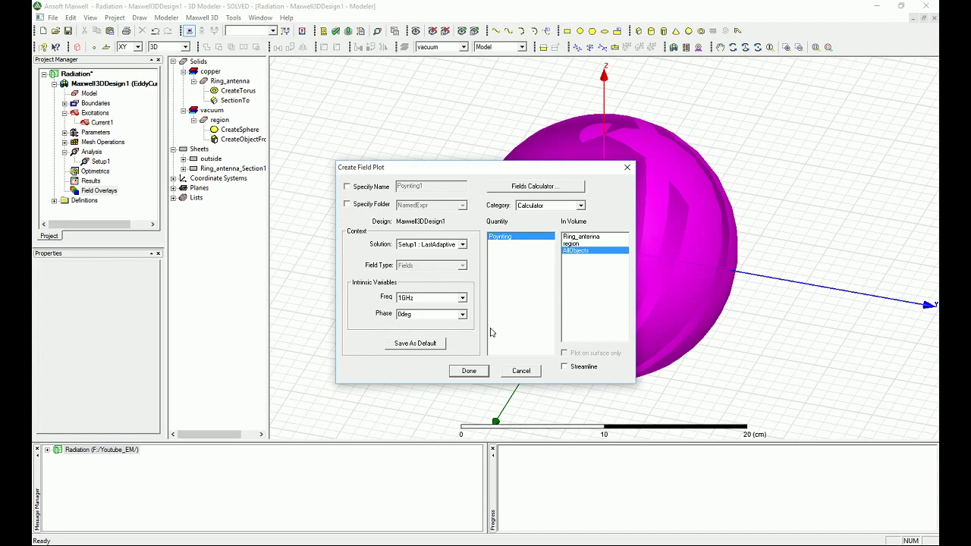
{"action": "left_click", "coordinate": [468, 371]}
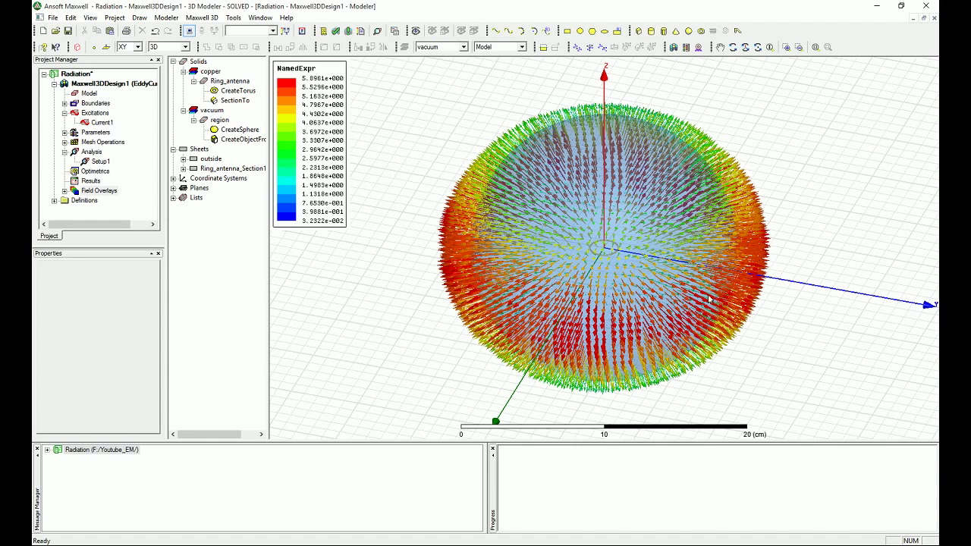
Orbit the view to inspect the Poynting arrow plot from the front
{"action": "left_click", "coordinate": [757, 47]}
{"action": "left_click_drag", "start_coordinate": [595, 384], "coordinate": [618, 289]}
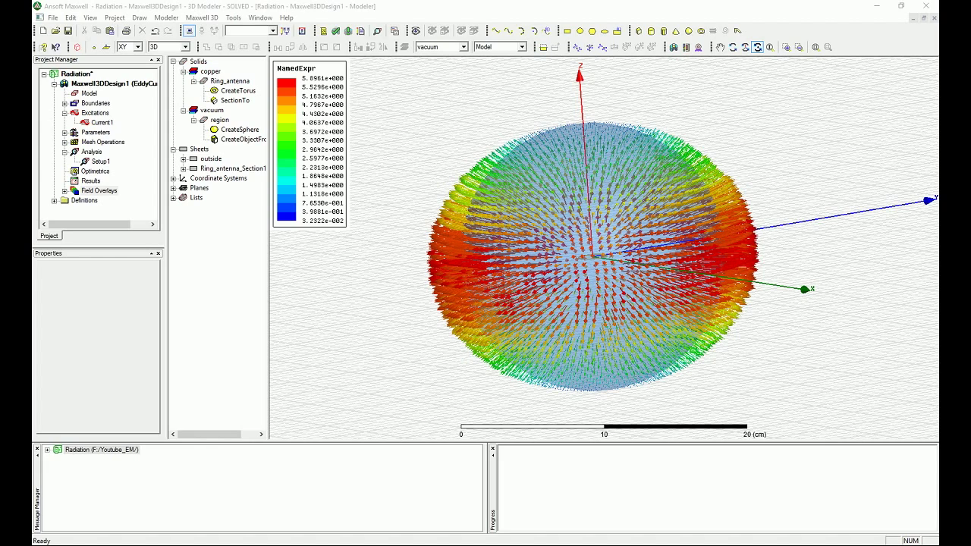
{"action": "left_click_drag", "start_coordinate": [868, 143], "coordinate": [880, 161]}
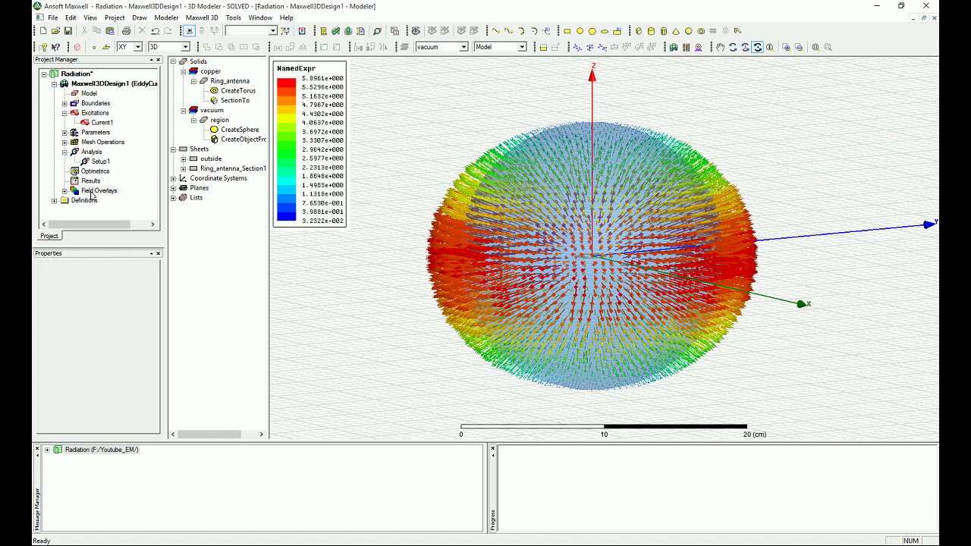
{"action": "right_click", "coordinate": [90, 190]}
Reopen the Fields Calculator and copy the saved Poynting expression onto the stack
{"action": "left_click", "coordinate": [151, 324]}
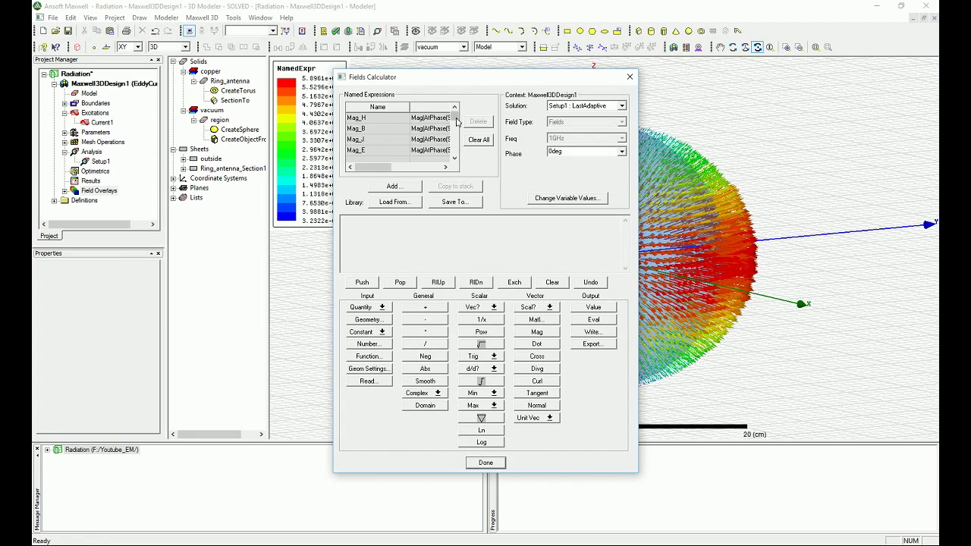
{"action": "left_click_drag", "start_coordinate": [457, 121], "coordinate": [458, 152]}
{"action": "left_click", "coordinate": [411, 150]}
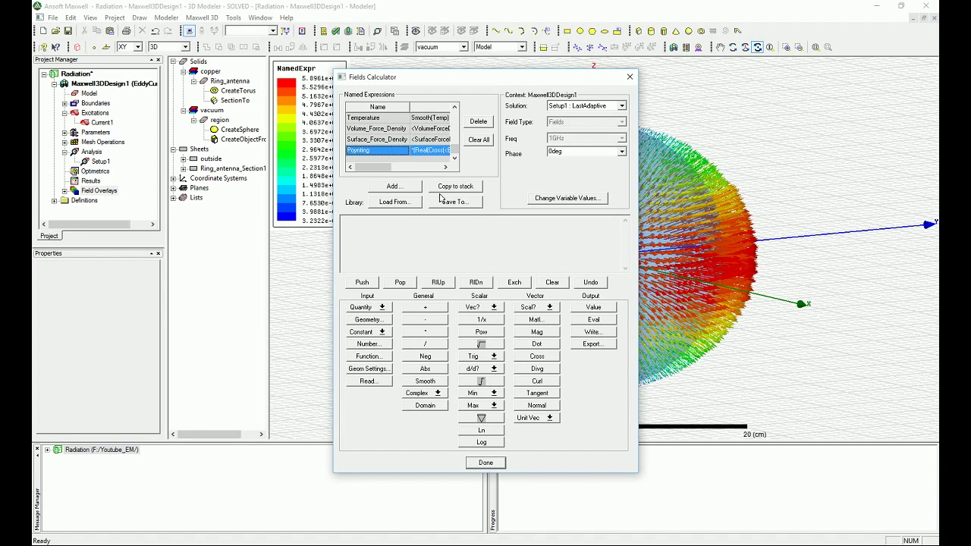
{"action": "left_click", "coordinate": [449, 186]}
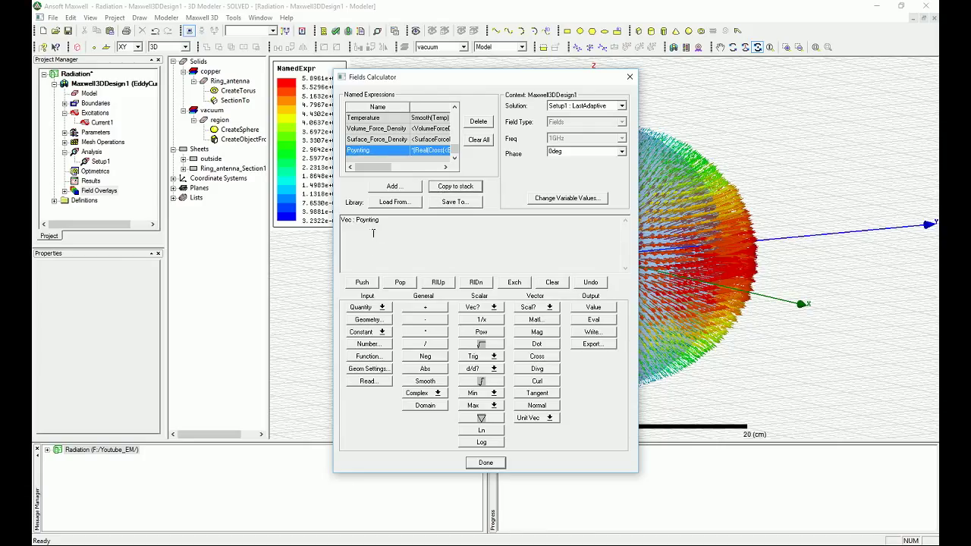
Push the sphere's outside surface onto the stack as Surface(outside)
{"action": "left_click", "coordinate": [361, 308]}
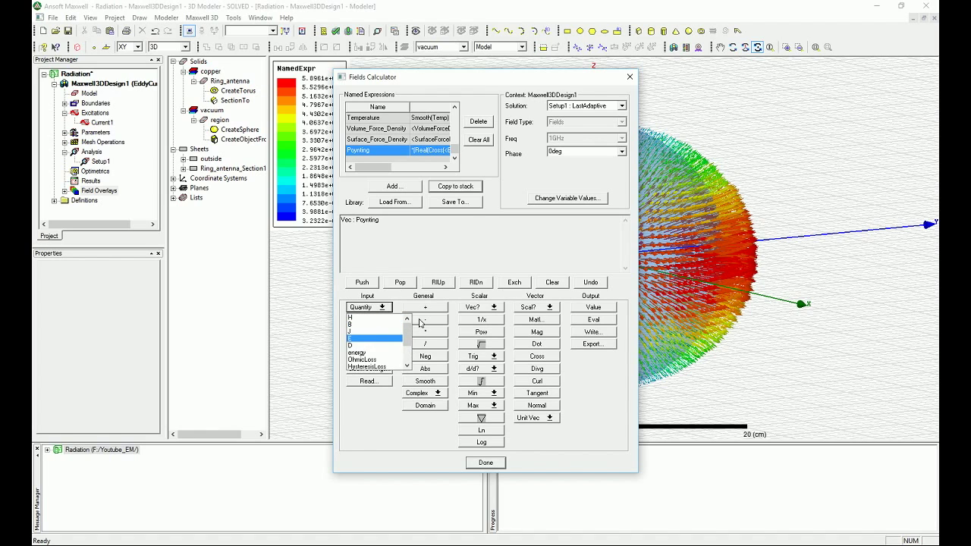
{"action": "left_click", "coordinate": [410, 301]}
{"action": "left_click", "coordinate": [372, 320]}
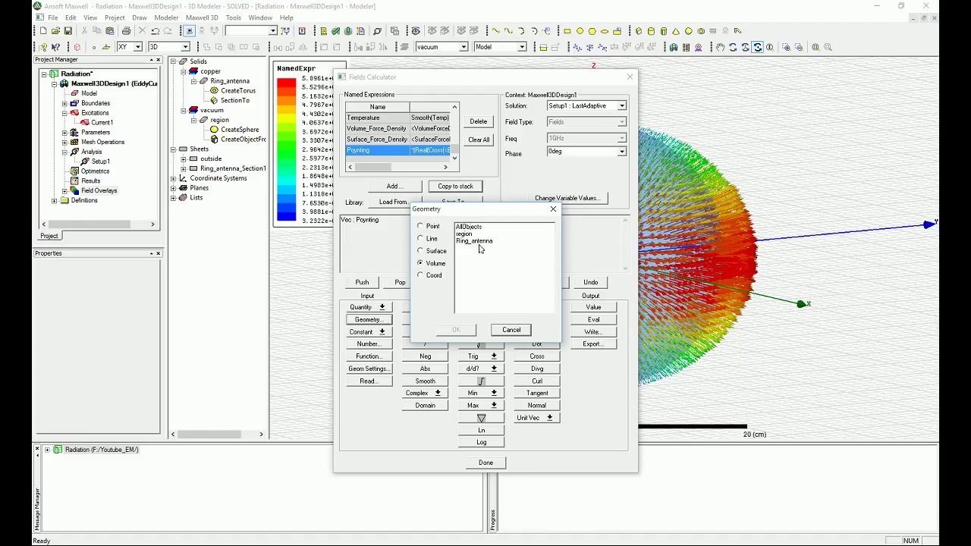
{"action": "left_click", "coordinate": [470, 235]}
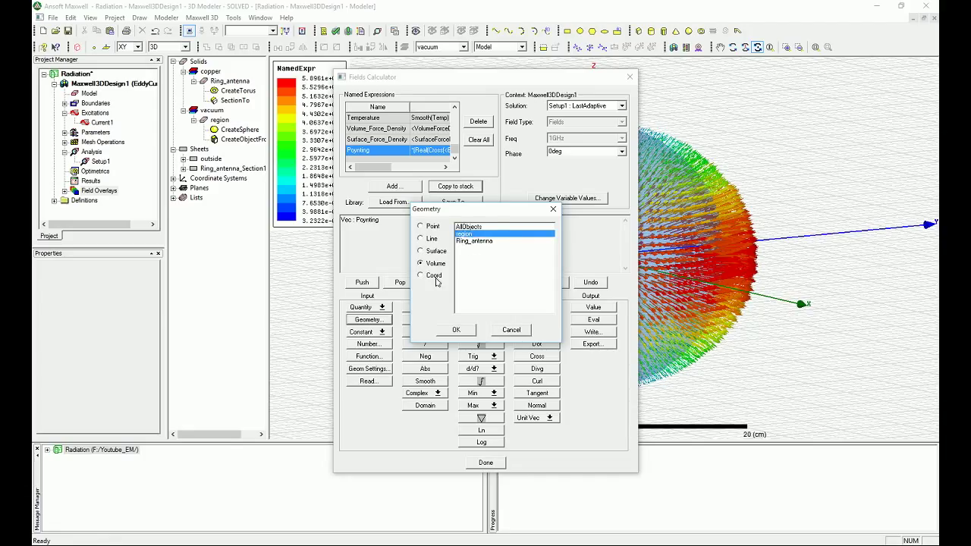
{"action": "left_click", "coordinate": [429, 252]}
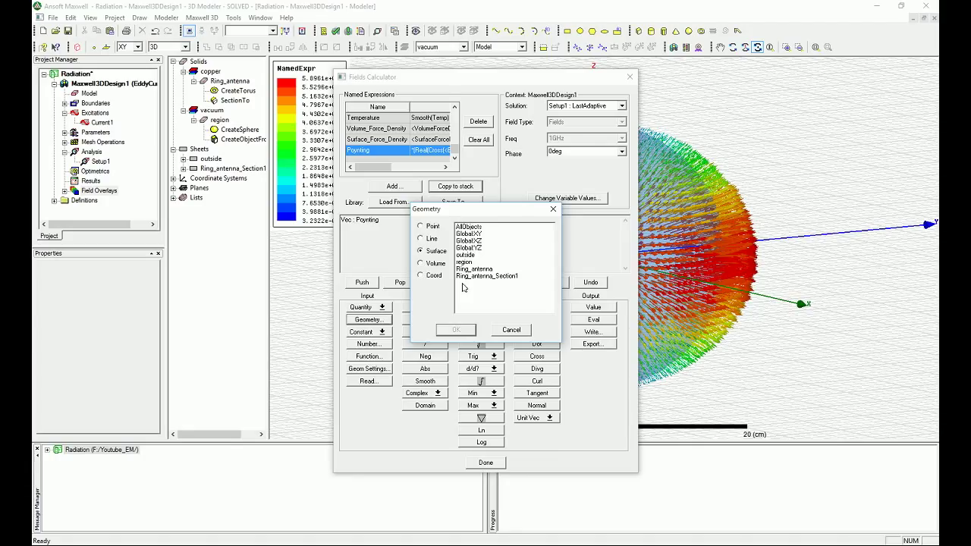
{"action": "left_click", "coordinate": [465, 255]}
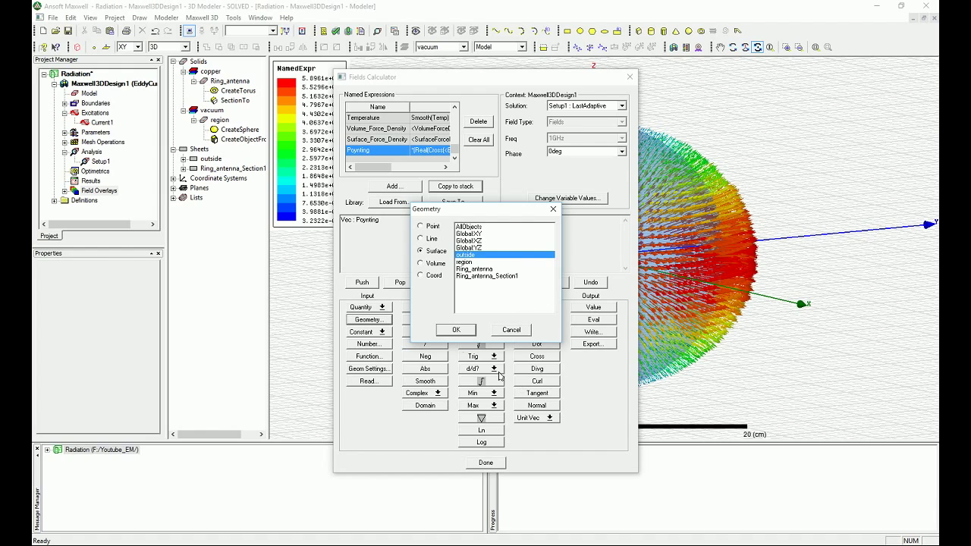
{"action": "left_click", "coordinate": [454, 334]}
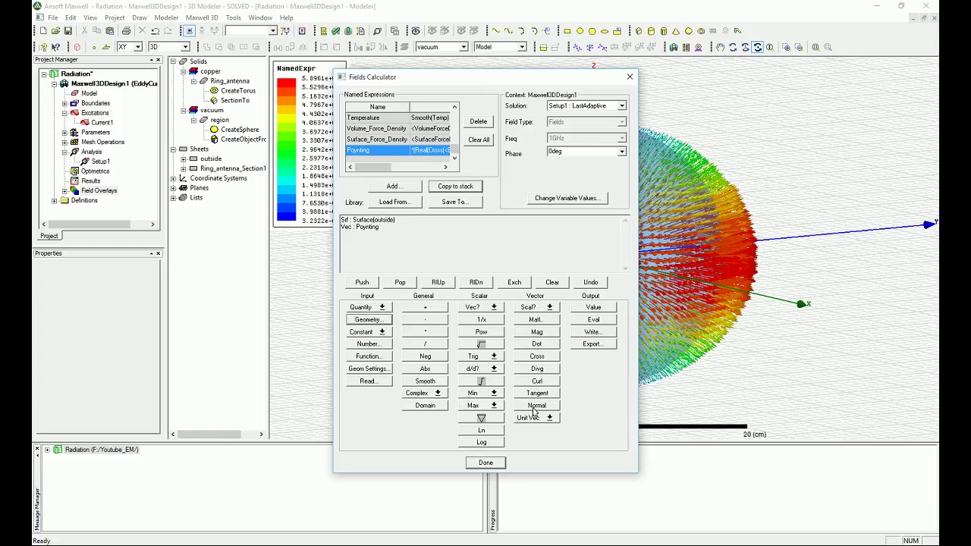
Integrate Poynting·normal over the outside surface, evaluating radiated power as 0.407927526491734
{"action": "left_click", "coordinate": [534, 408]}
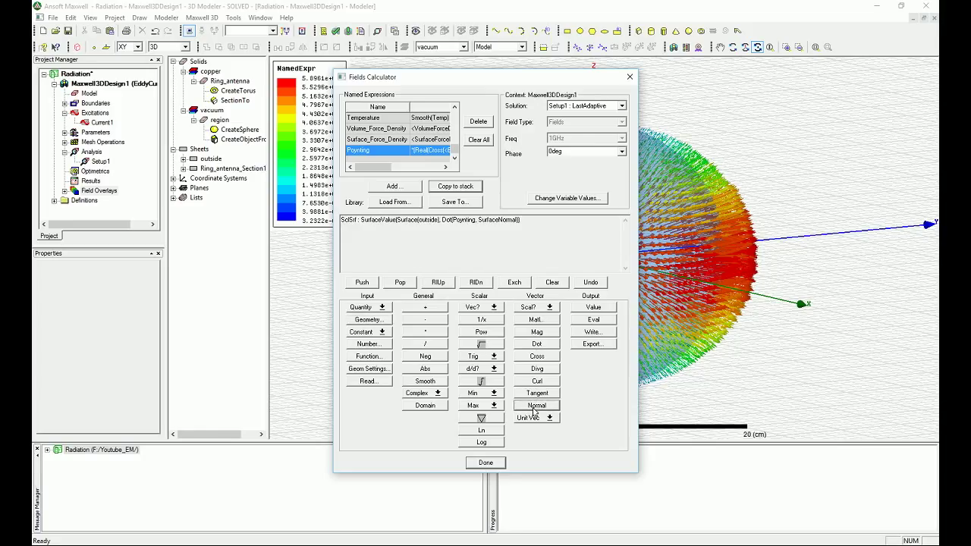
{"action": "left_click", "coordinate": [479, 382]}
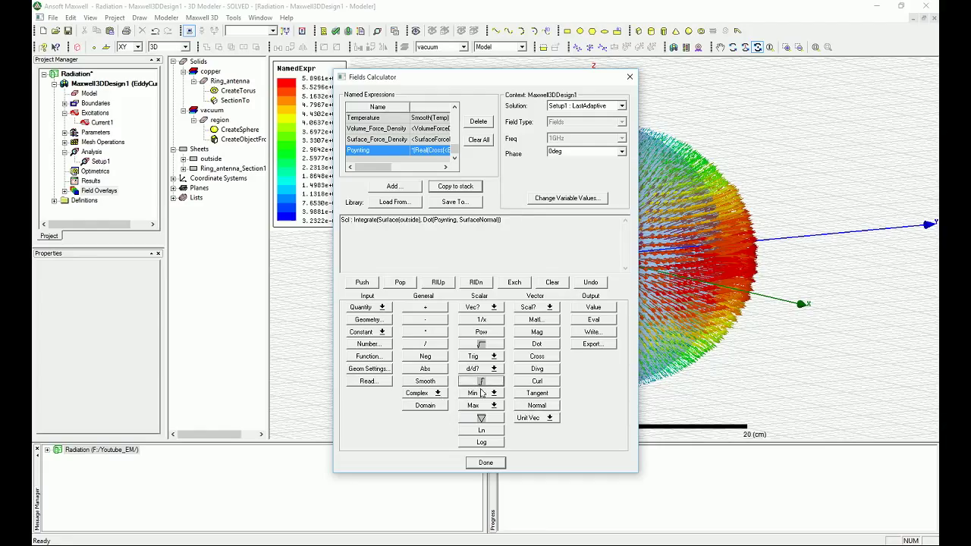
{"action": "left_click", "coordinate": [595, 320]}
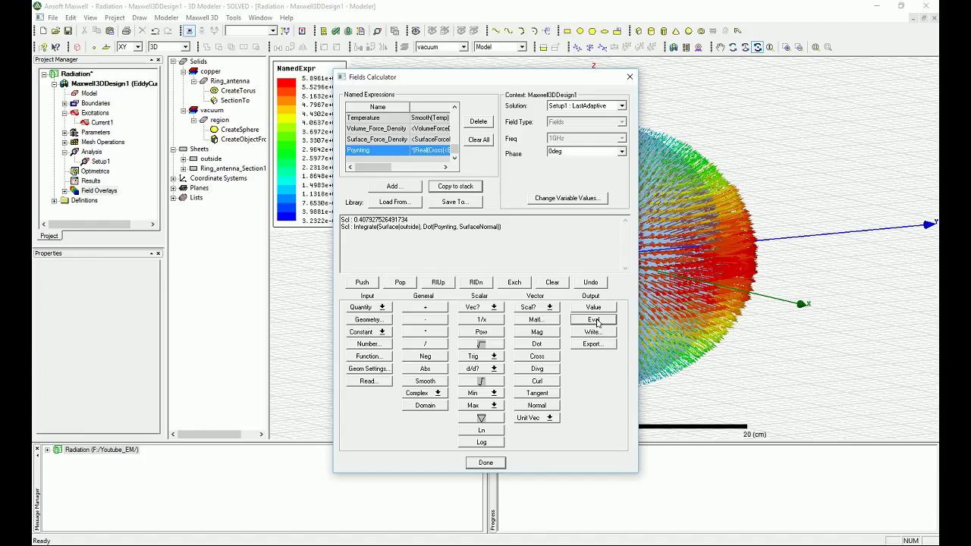
{"action": "left_click", "coordinate": [596, 321]}
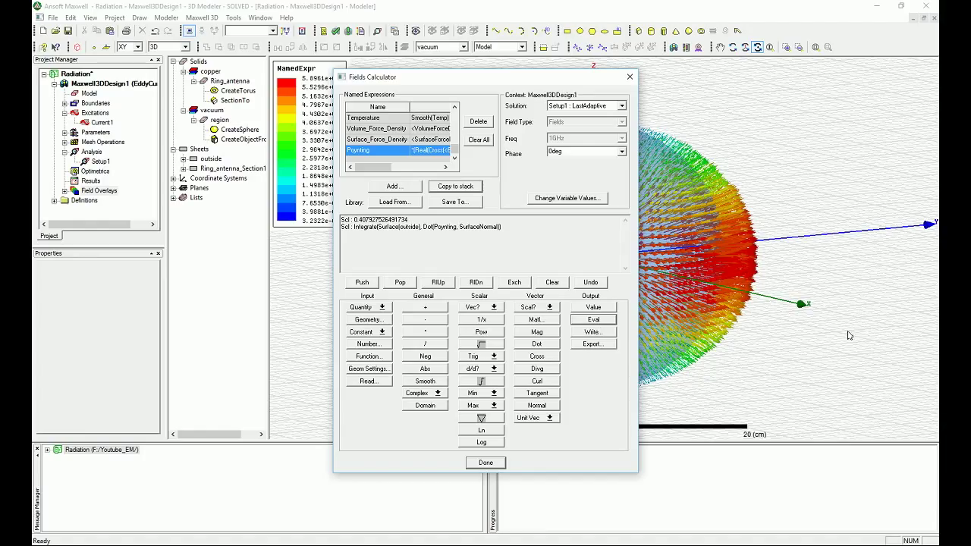